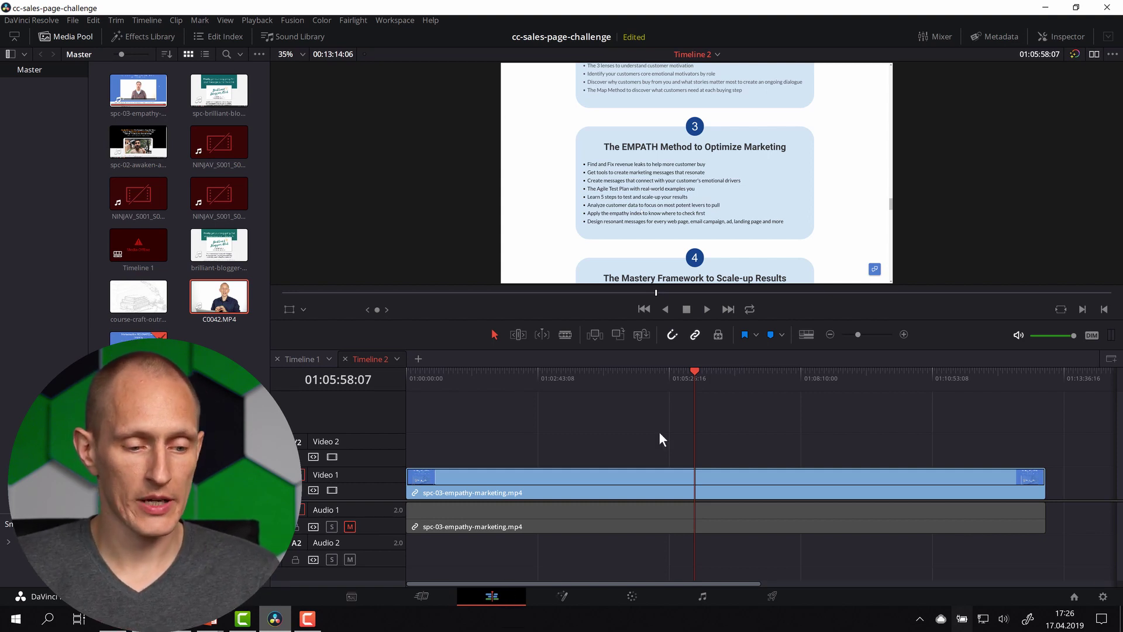
Place C0042.MP4 on the track above the screen recording and select it.
{"action": "left_click_drag", "start_coordinate": [383, 414], "coordinate": [628, 454]}
{"action": "left_click", "coordinate": [629, 446]}
{"action": "left_click", "coordinate": [721, 438]}
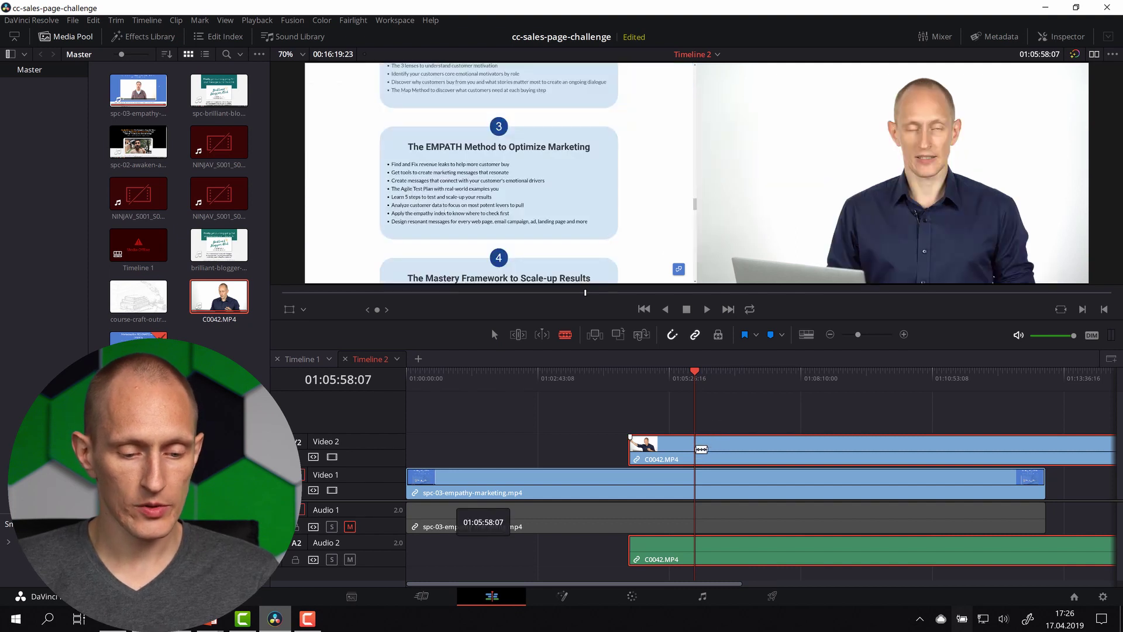
Blade the webcam clip at the playhead and again further along, fitting the viewer.
{"action": "left_click", "coordinate": [702, 450]}
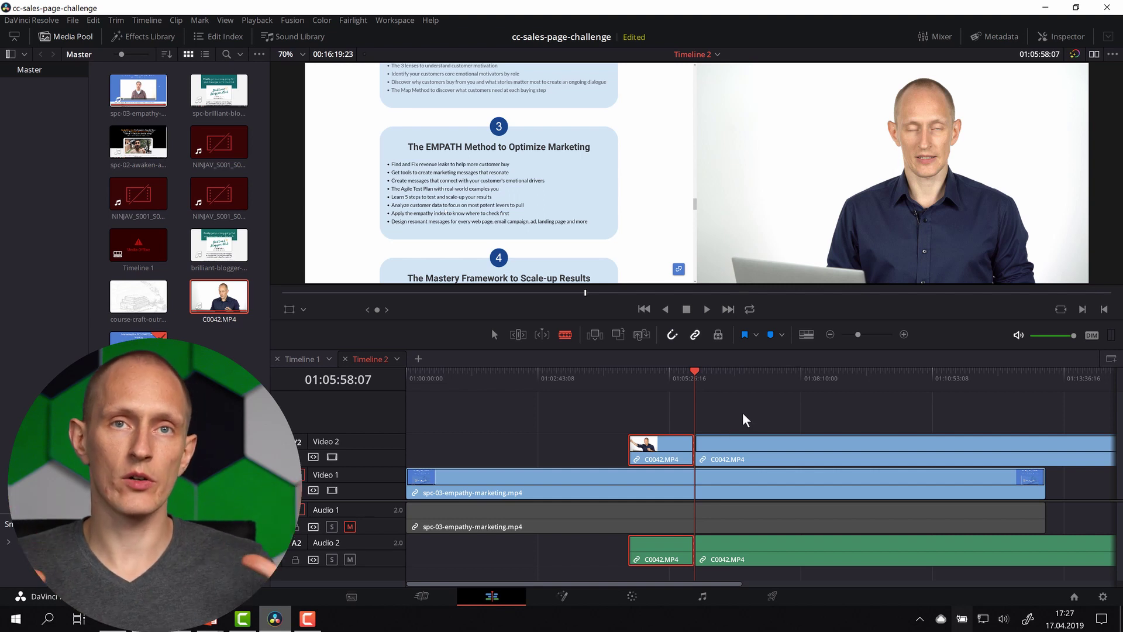
{"action": "key", "text": "shift+z"}
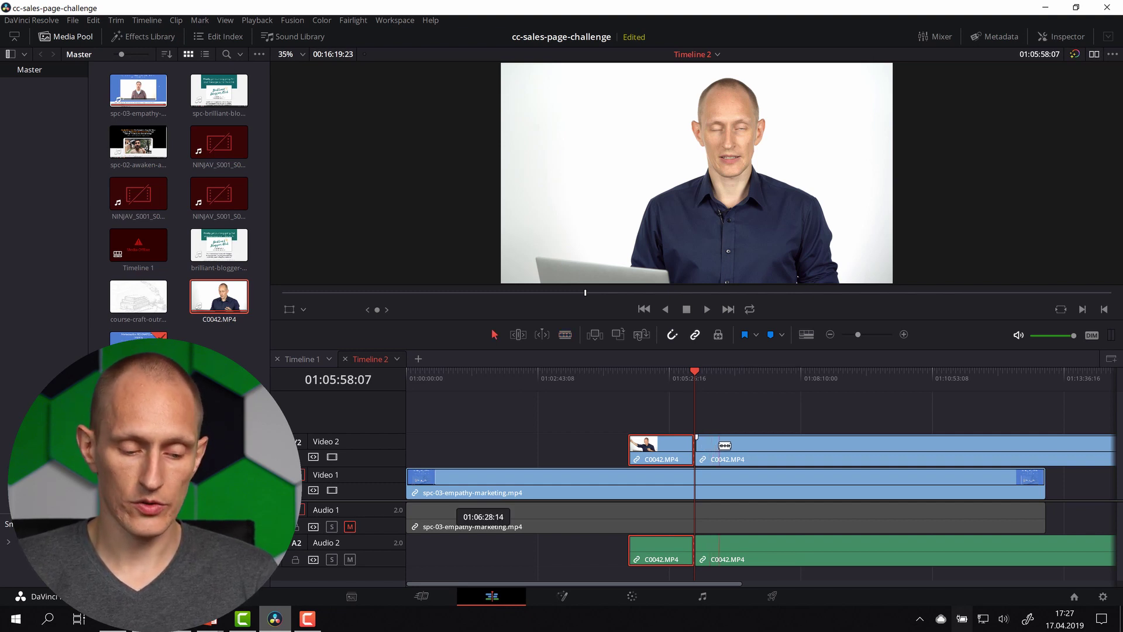
{"action": "left_click", "coordinate": [742, 440]}
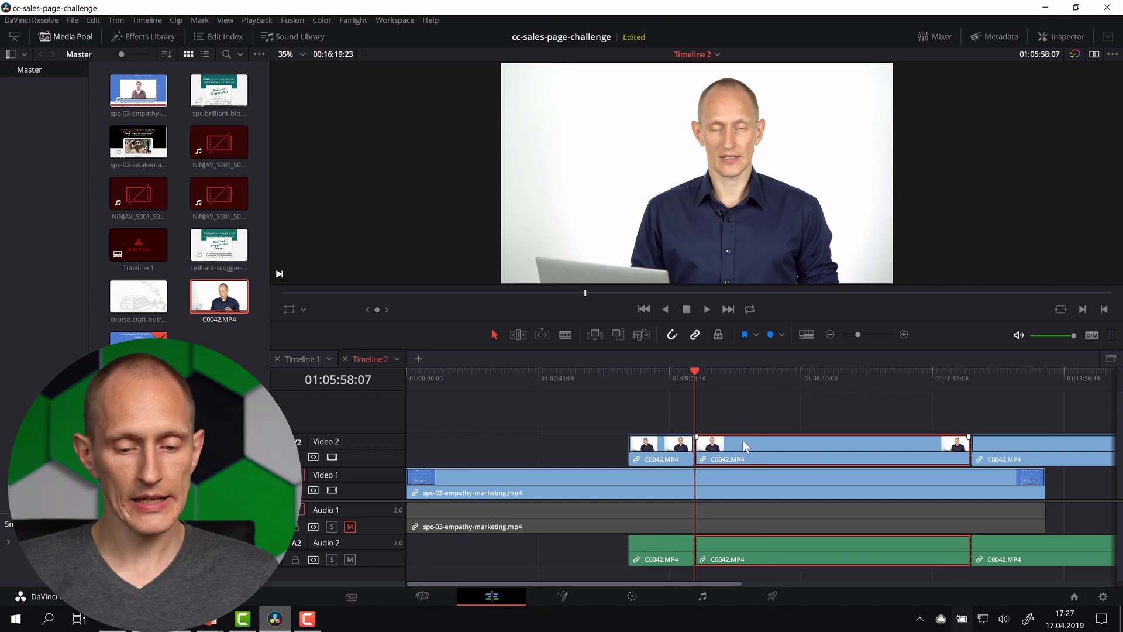
Bring the webcam clip into the Color page and show the Window controls for node 01.
{"action": "left_click", "coordinate": [631, 603]}
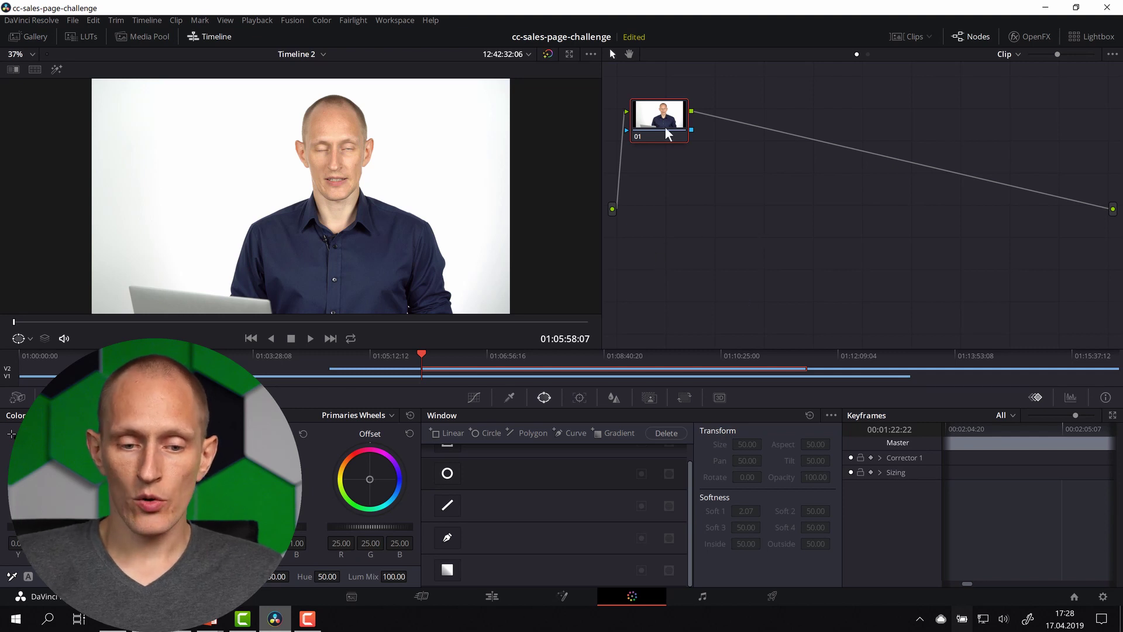
{"action": "left_click_drag", "start_coordinate": [667, 130], "coordinate": [683, 134]}
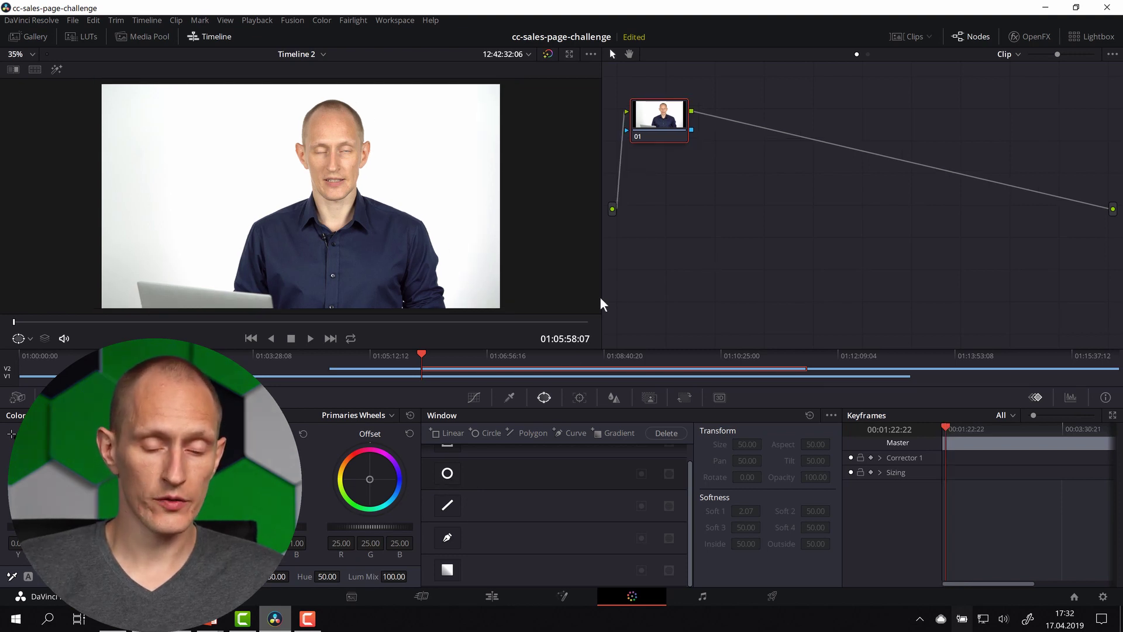
{"action": "left_click", "coordinate": [474, 398]}
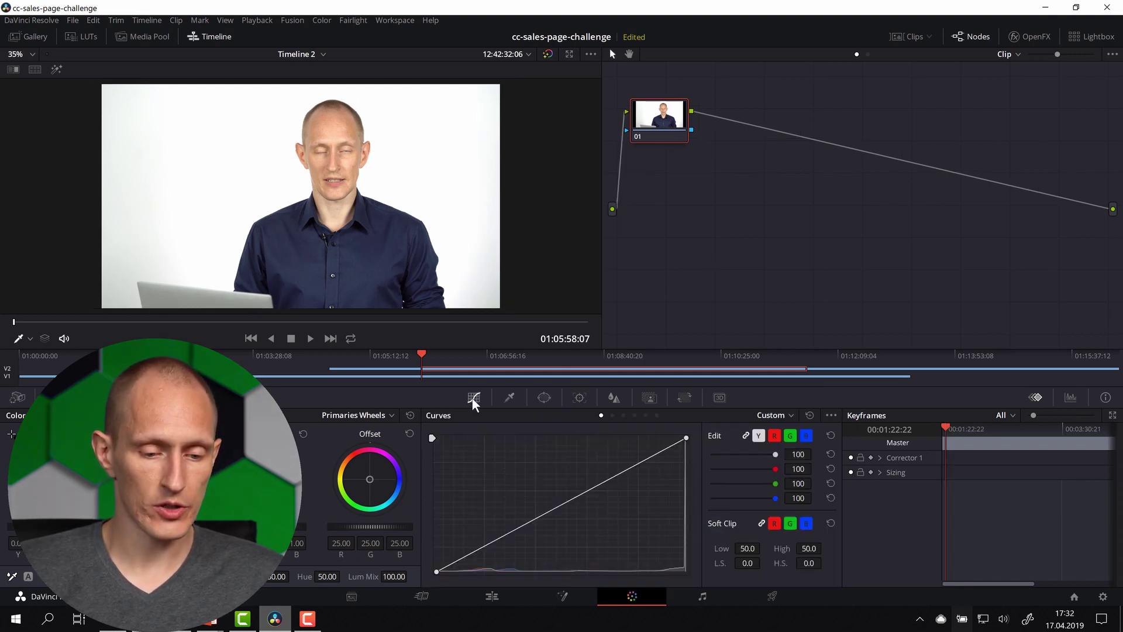
{"action": "left_click", "coordinate": [544, 399]}
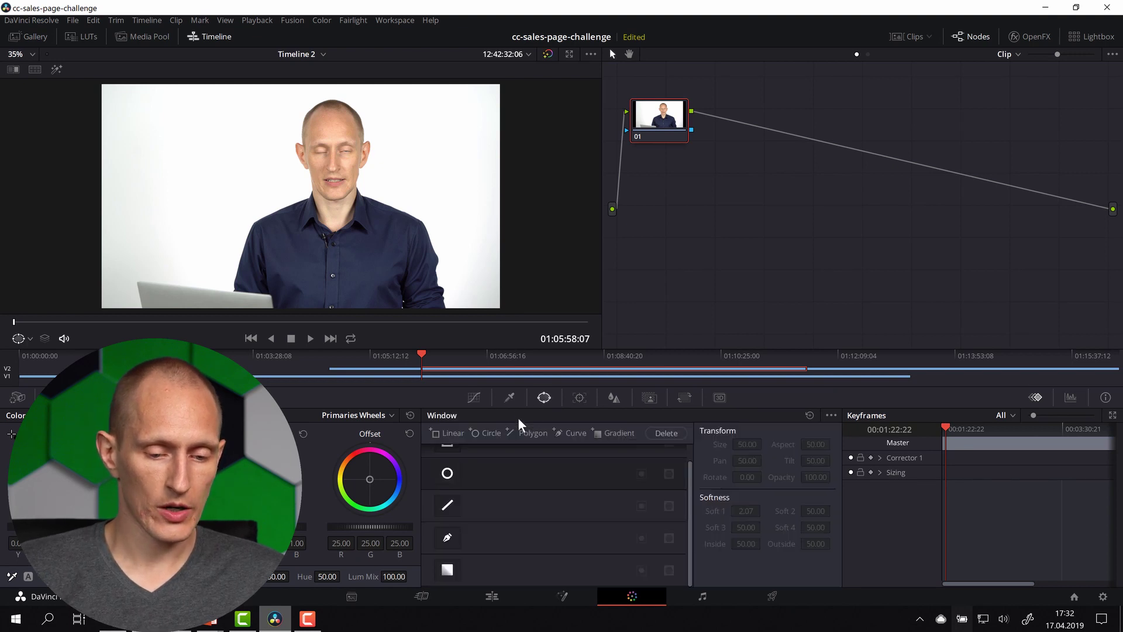
Add a Circle window to node 01 and frame the presenter's head and shoulders (Pan 51.86, Tilt 51.07).
{"action": "left_click", "coordinate": [448, 475]}
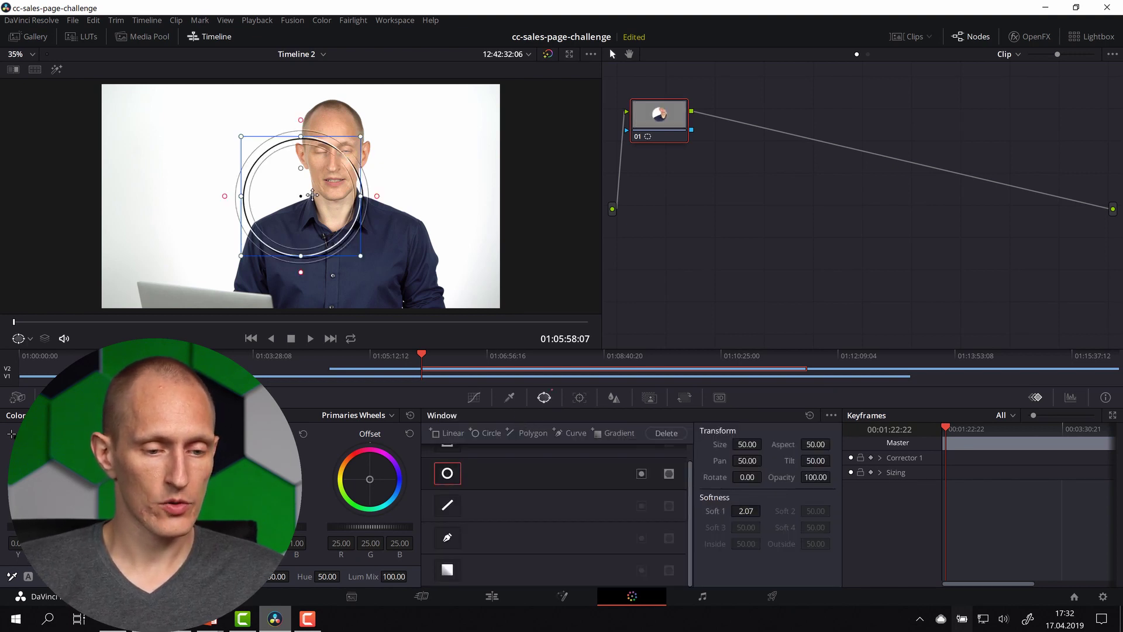
{"action": "left_click_drag", "start_coordinate": [340, 152], "coordinate": [383, 161]}
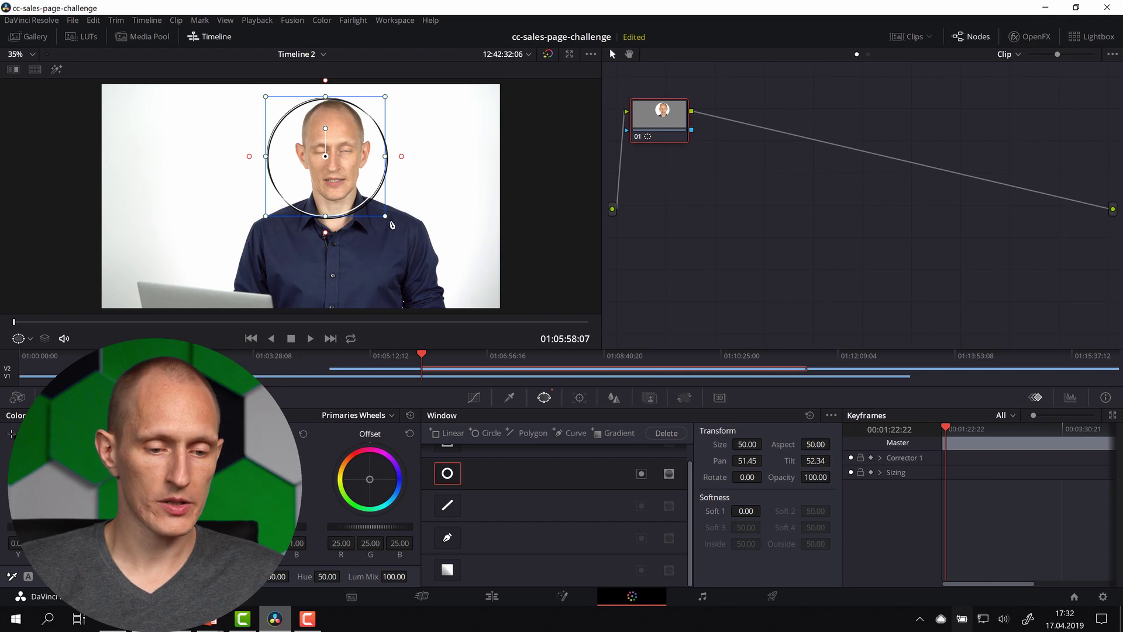
{"action": "left_click_drag", "start_coordinate": [386, 221], "coordinate": [430, 276]}
{"action": "left_click_drag", "start_coordinate": [365, 188], "coordinate": [368, 209]}
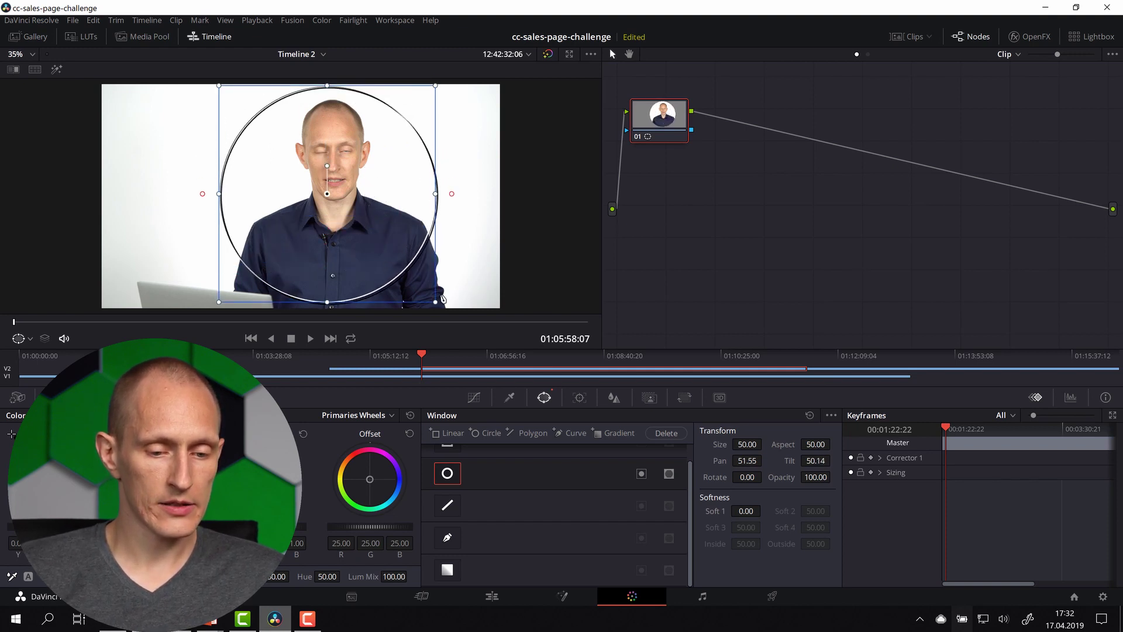
{"action": "left_click_drag", "start_coordinate": [436, 305], "coordinate": [417, 285]}
{"action": "left_click_drag", "start_coordinate": [370, 218], "coordinate": [375, 201]}
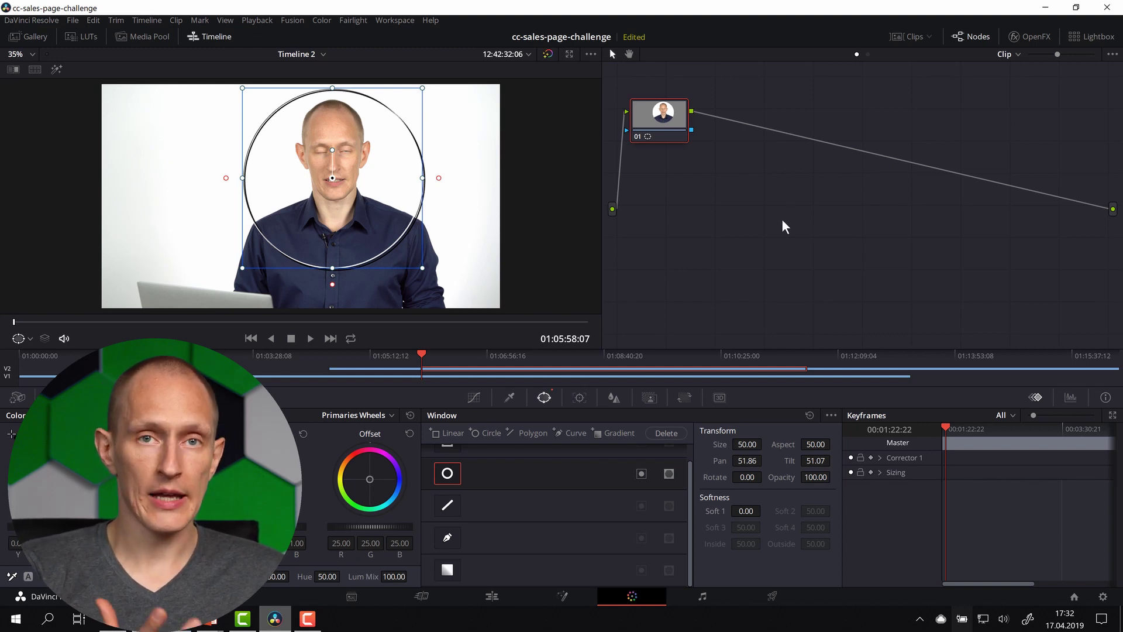
Add an Alpha Output to the node graph so only the circle shows.
{"action": "right_click", "coordinate": [833, 220]}
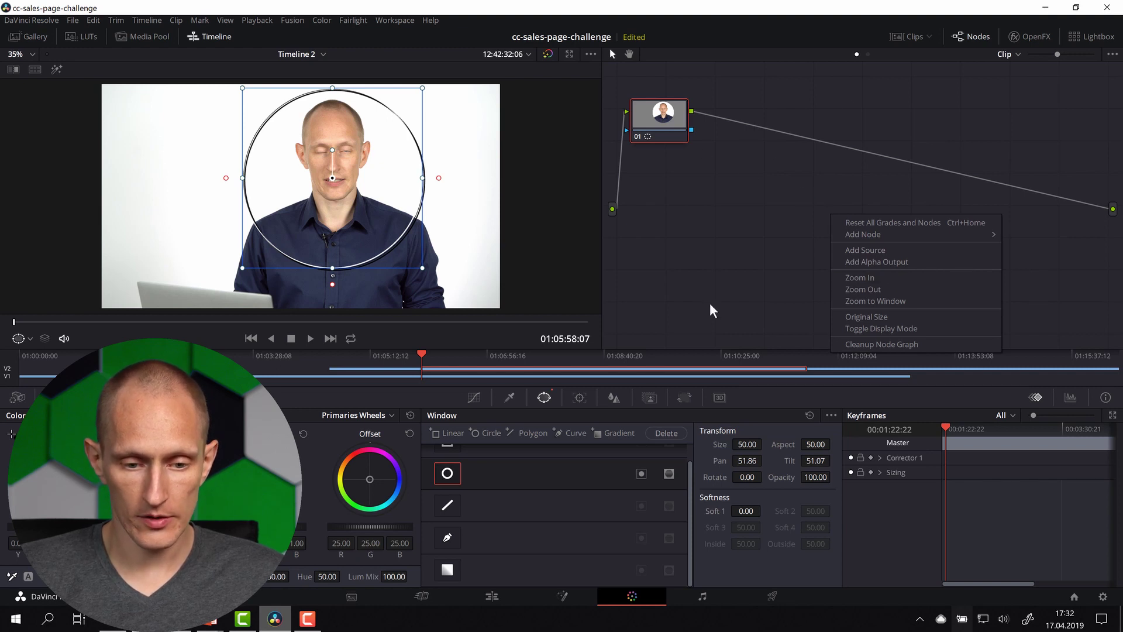
{"action": "left_click", "coordinate": [915, 263]}
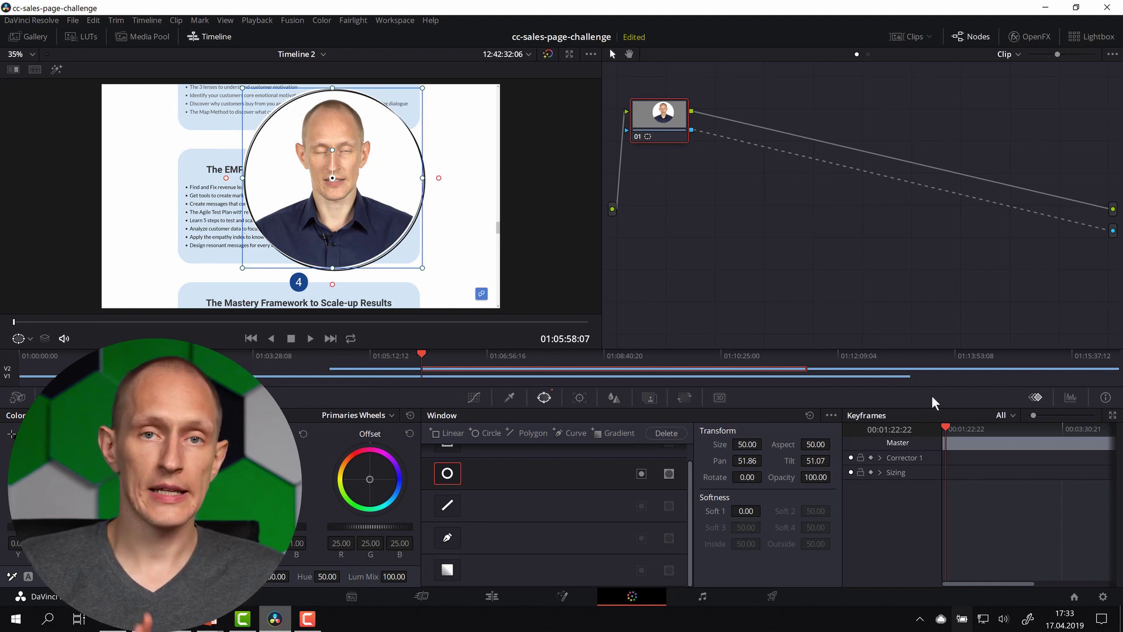
Enlarge the Circle window far beyond the frame, creating keyframes in the Keyframes panel.
{"action": "left_click", "coordinate": [1070, 399]}
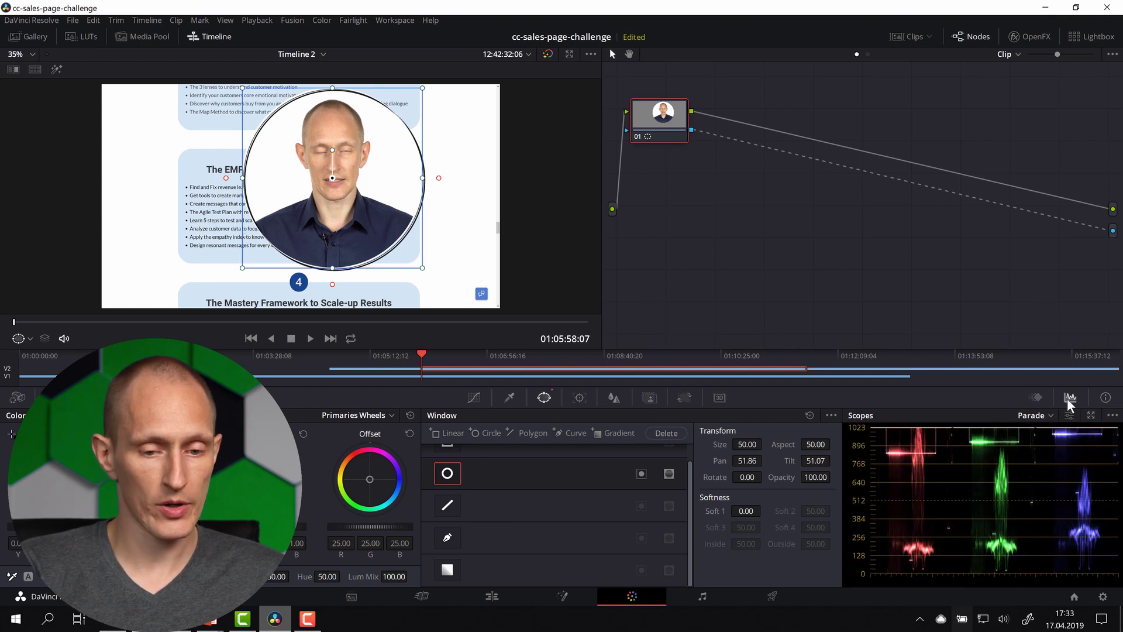
{"action": "left_click", "coordinate": [1038, 399]}
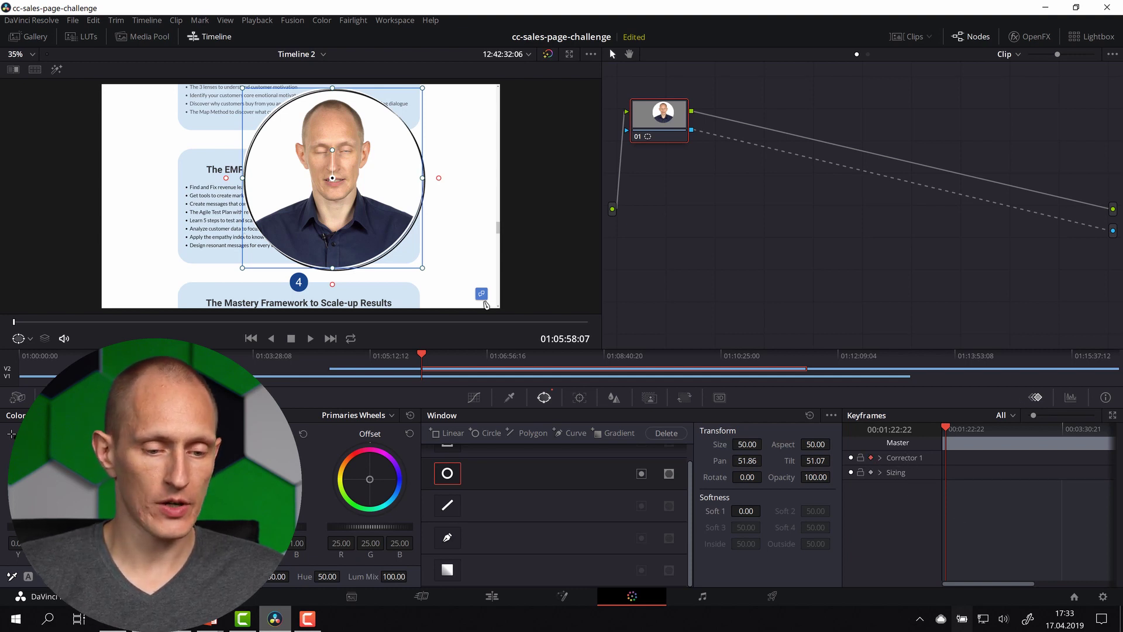
{"action": "left_click_drag", "start_coordinate": [425, 273], "coordinate": [627, 451]}
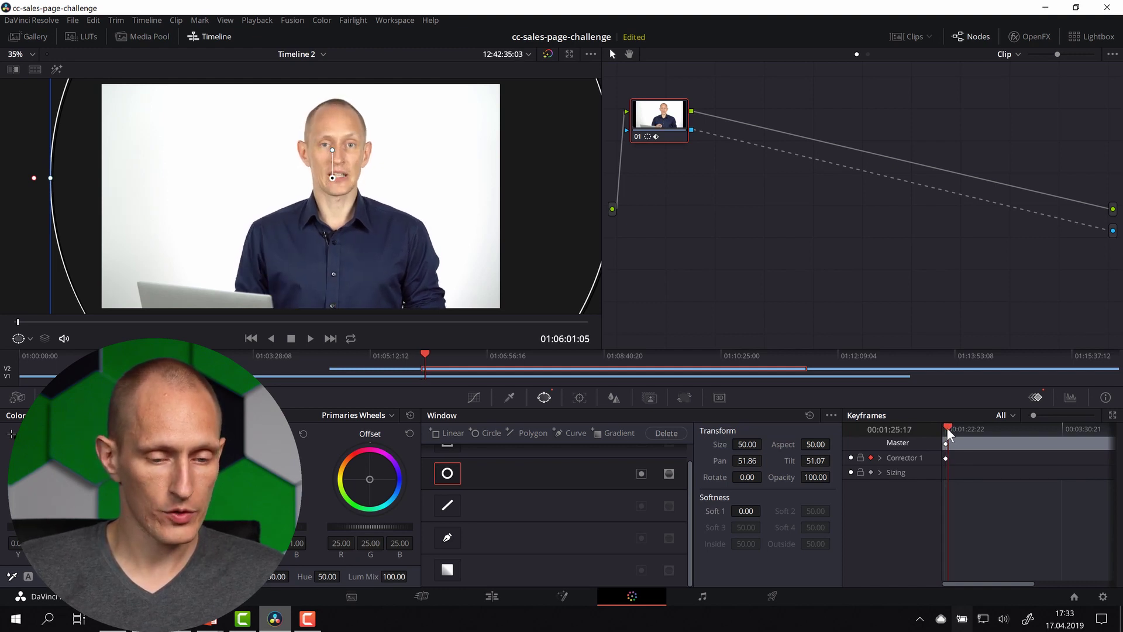
{"action": "scroll", "coordinate": [402, 196], "scroll_direction": "down", "scroll_amount": 2}
{"action": "scroll", "coordinate": [402, 196], "scroll_direction": "down", "scroll_amount": 1}
{"action": "scroll", "coordinate": [398, 211], "scroll_direction": "down", "scroll_amount": 1}
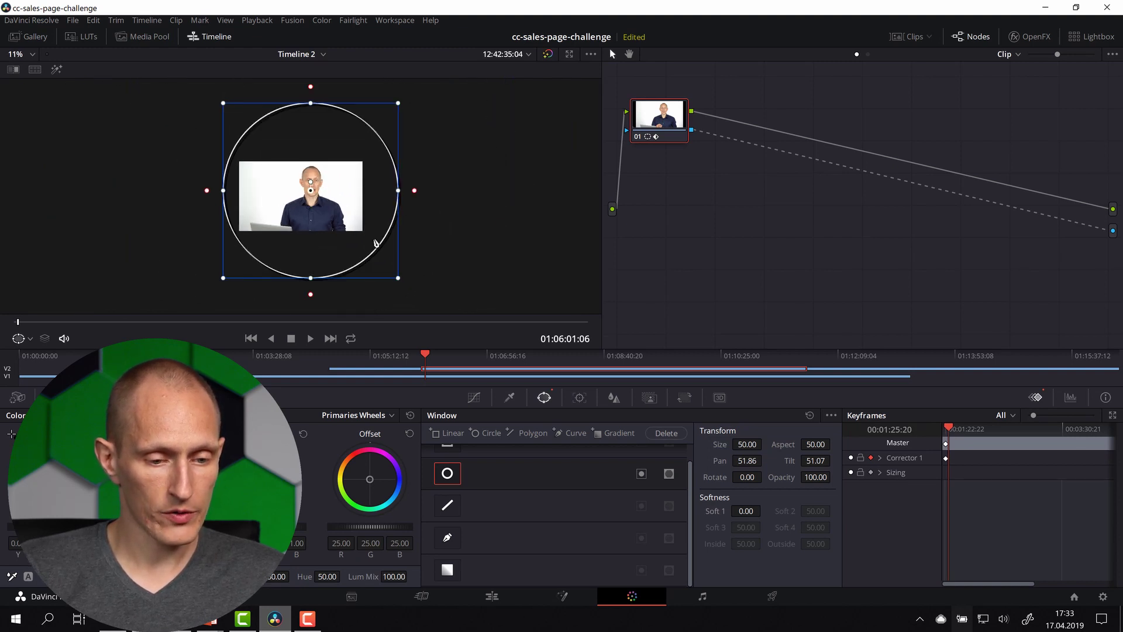
Shrink the circle back around the presenter and zoom in on the window's keyframe track.
{"action": "left_click_drag", "start_coordinate": [368, 234], "coordinate": [347, 216]}
{"action": "scroll", "coordinate": [347, 216], "scroll_direction": "up", "scroll_amount": 3}
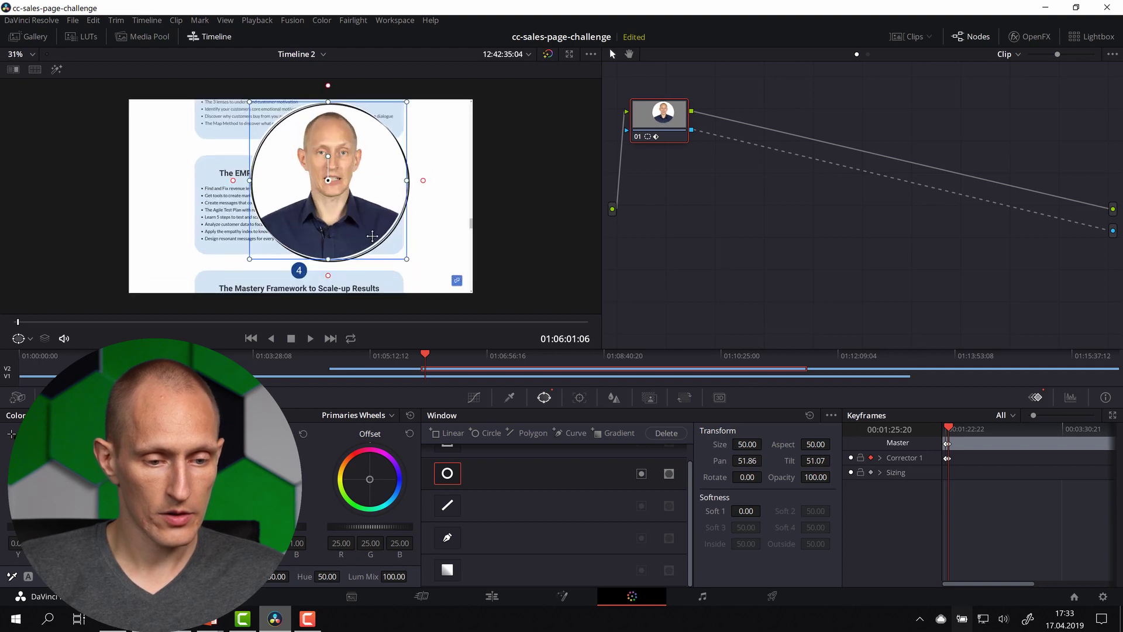
{"action": "left_click", "coordinate": [1048, 415]}
{"action": "left_click_drag", "start_coordinate": [952, 583], "coordinate": [918, 582]}
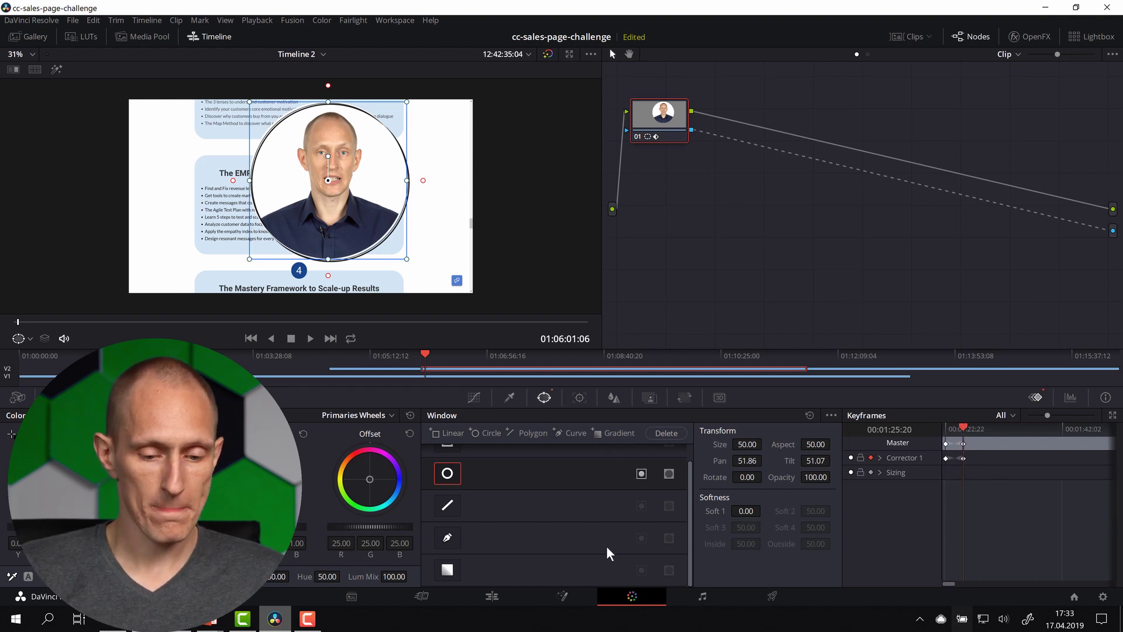
On the Edit page, play, scrub and step frame by frame through the presenter shrinking into the bubble.
{"action": "left_click", "coordinate": [478, 603]}
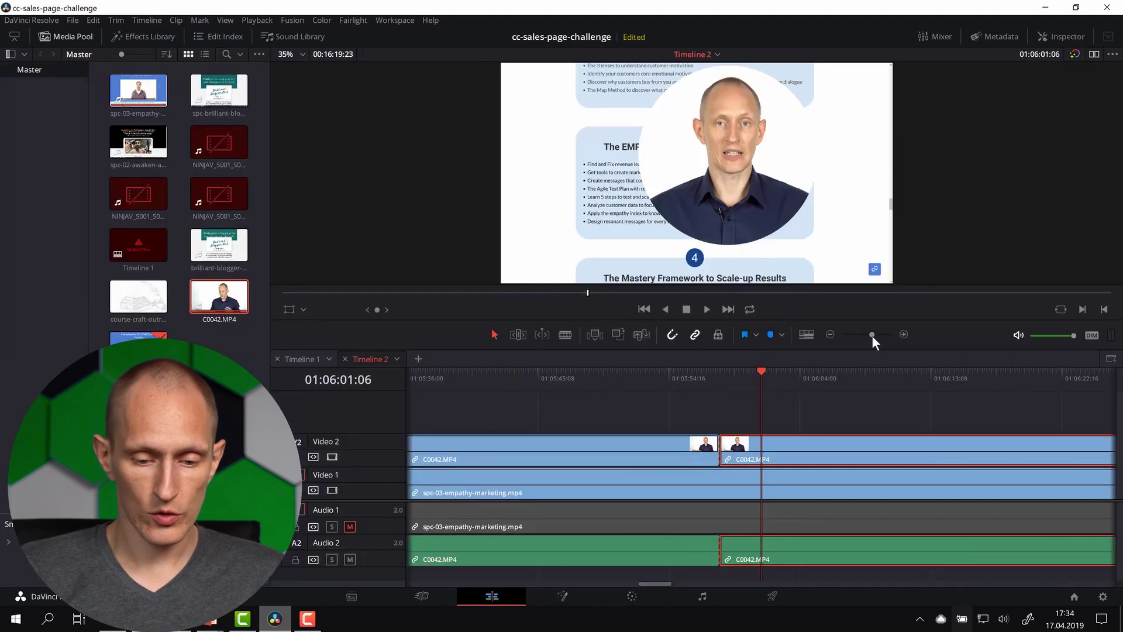
{"action": "left_click", "coordinate": [719, 375]}
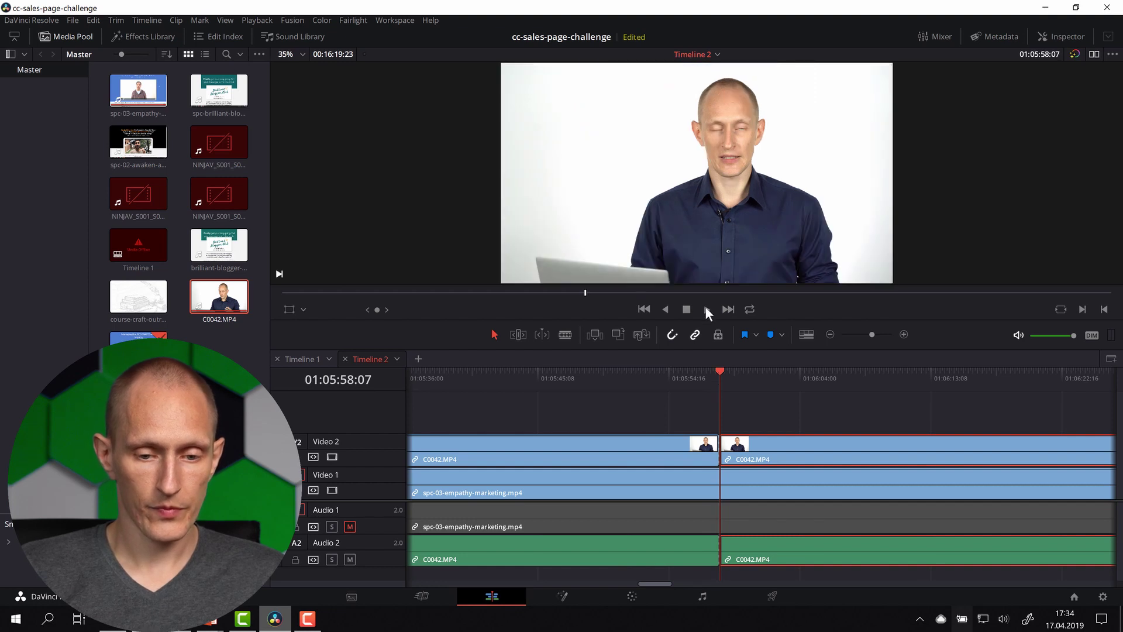
{"action": "key", "text": "space"}
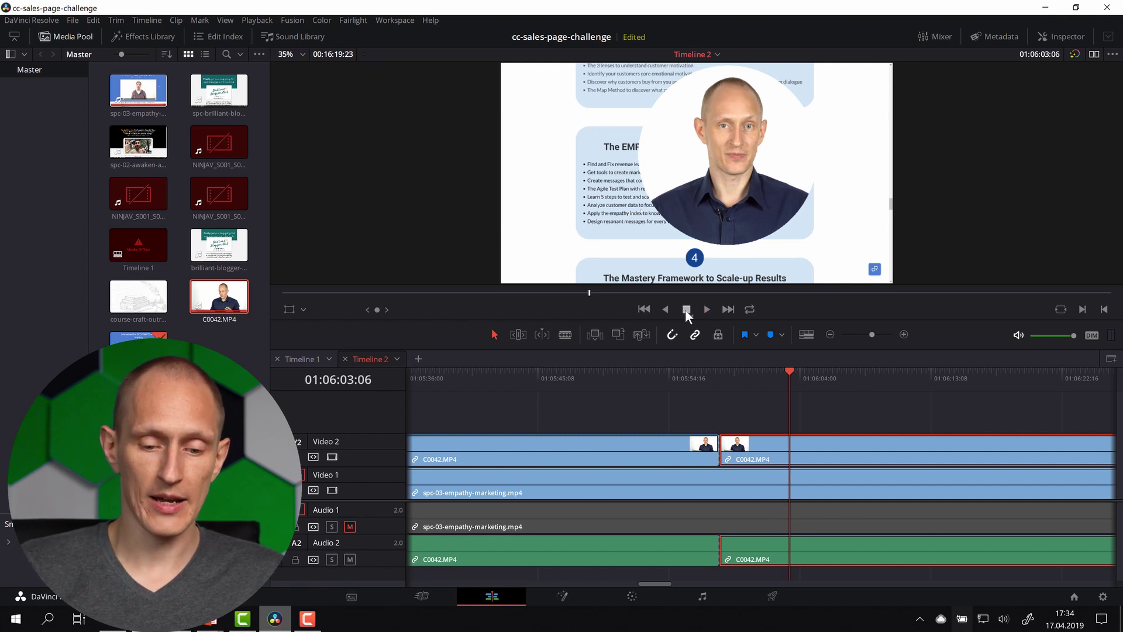
{"action": "left_click_drag", "start_coordinate": [791, 370], "coordinate": [737, 376]}
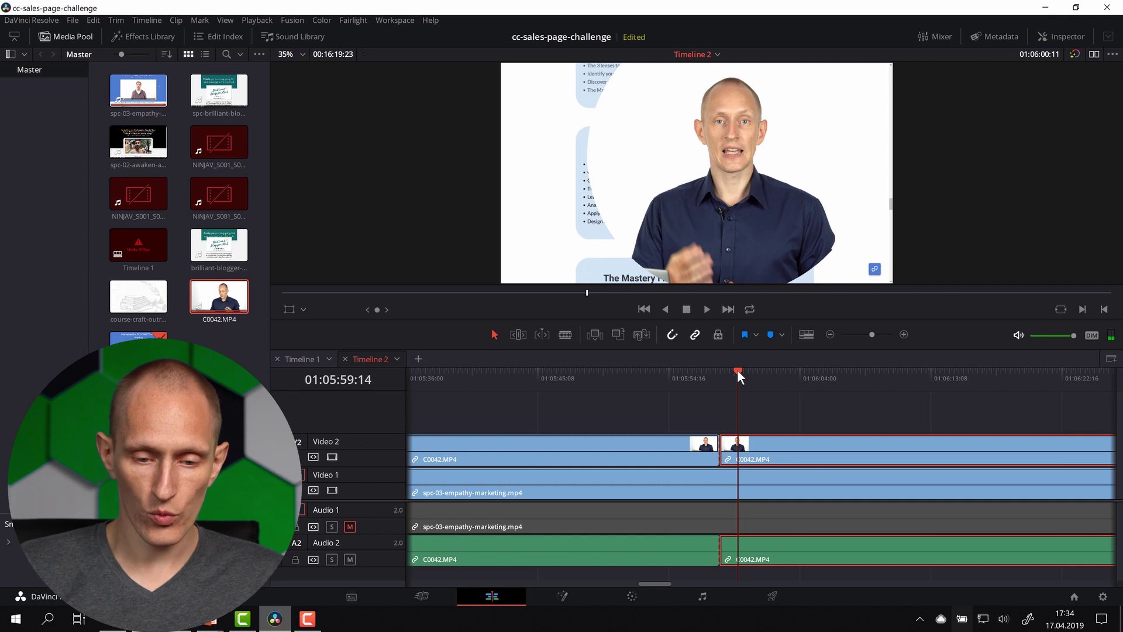
{"action": "key", "text": "Right"}
{"action": "key", "text": "Right"}
{"action": "key", "text": "Right"}
{"action": "key", "text": "Right"}
{"action": "key", "text": "Right"}
{"action": "key", "text": "Right"}
{"action": "key", "text": "Right"}
{"action": "key", "text": "Right"}
{"action": "key", "text": "Right"}
{"action": "key", "text": "Right"}
{"action": "key", "text": "Right"}
{"action": "key", "text": "Right"}
{"action": "key", "text": "Right"}
{"action": "key", "text": "Right"}
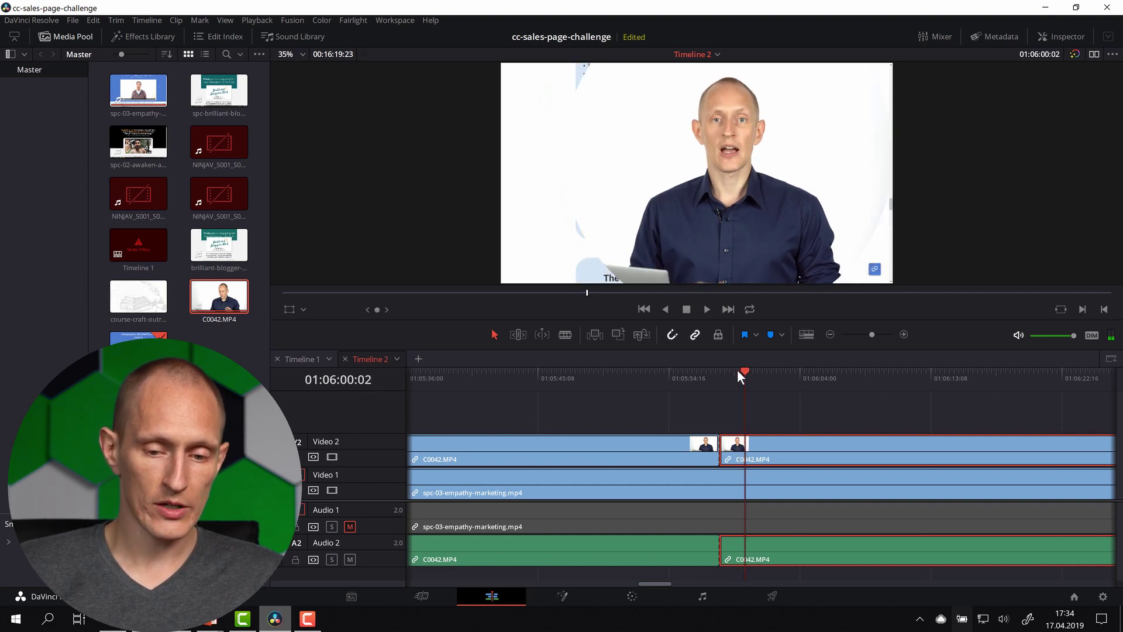
{"action": "key", "text": "Right"}
{"action": "key", "text": "Right"}
{"action": "key", "text": "Right"}
{"action": "key", "text": "Right"}
{"action": "key", "text": "Right"}
{"action": "key", "text": "Right"}
{"action": "key", "text": "Right"}
{"action": "key", "text": "Right"}
{"action": "key", "text": "Right"}
{"action": "key", "text": "Right"}
{"action": "key", "text": "Right"}
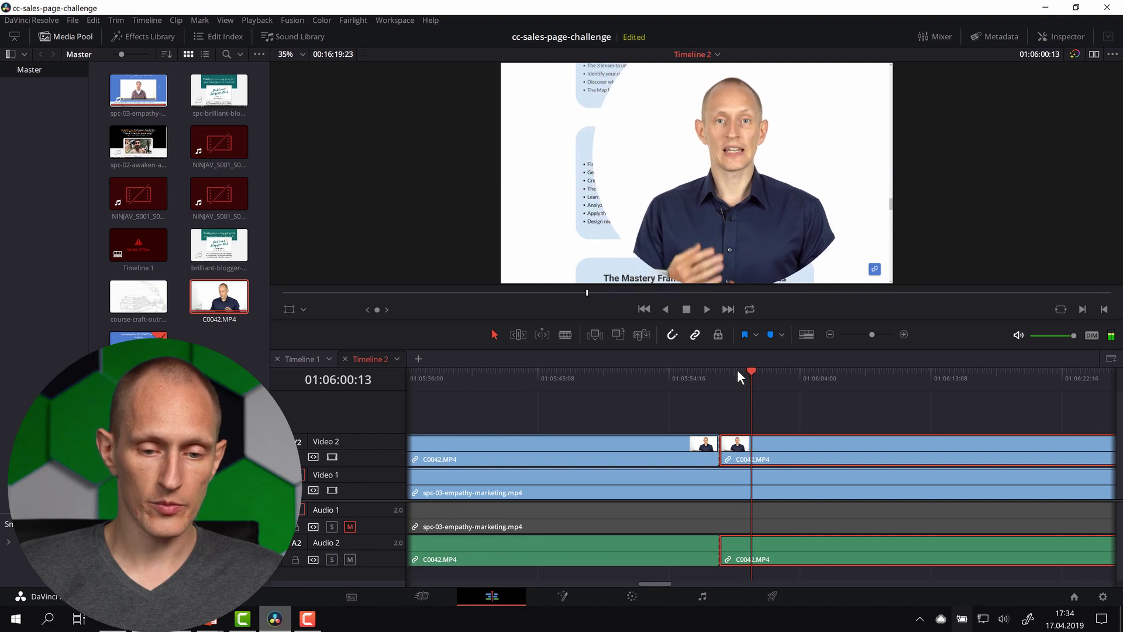
{"action": "key", "text": "Right"}
{"action": "key", "text": "Right"}
{"action": "key", "text": "Right"}
{"action": "key", "text": "Right"}
{"action": "key", "text": "Right"}
{"action": "key", "text": "Right"}
{"action": "key", "text": "Right"}
{"action": "key", "text": "Right"}
{"action": "key", "text": "Right"}
{"action": "key", "text": "Right"}
{"action": "key", "text": "Right"}
{"action": "key", "text": "Right"}
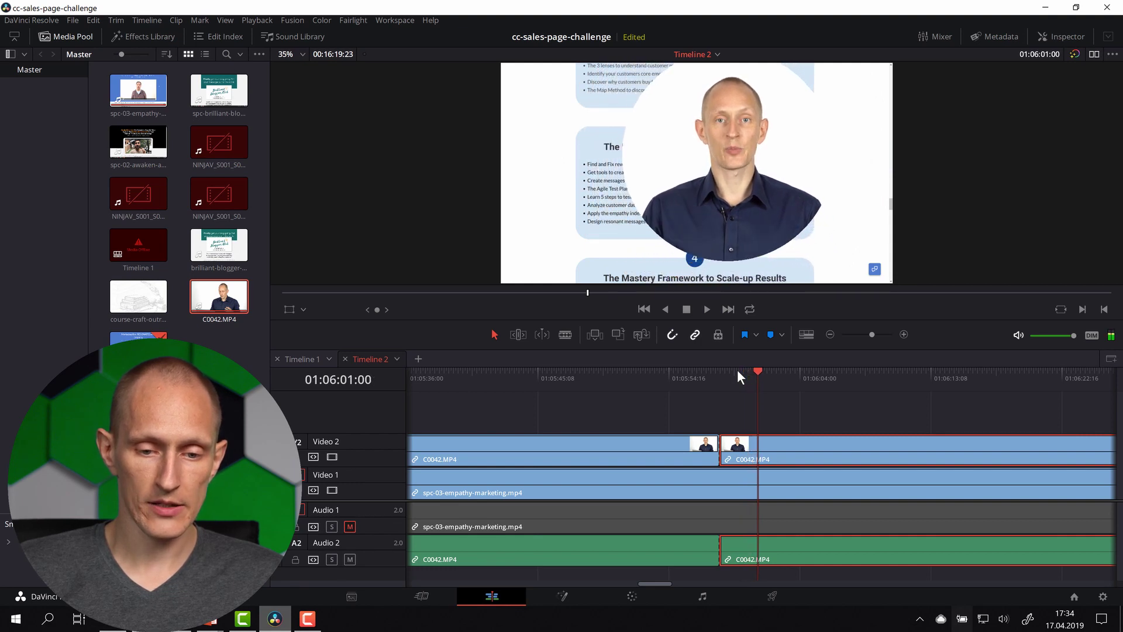
{"action": "key", "text": "Right"}
{"action": "key", "text": "Right"}
{"action": "key", "text": "Right"}
{"action": "key", "text": "Right"}
{"action": "key", "text": "Right"}
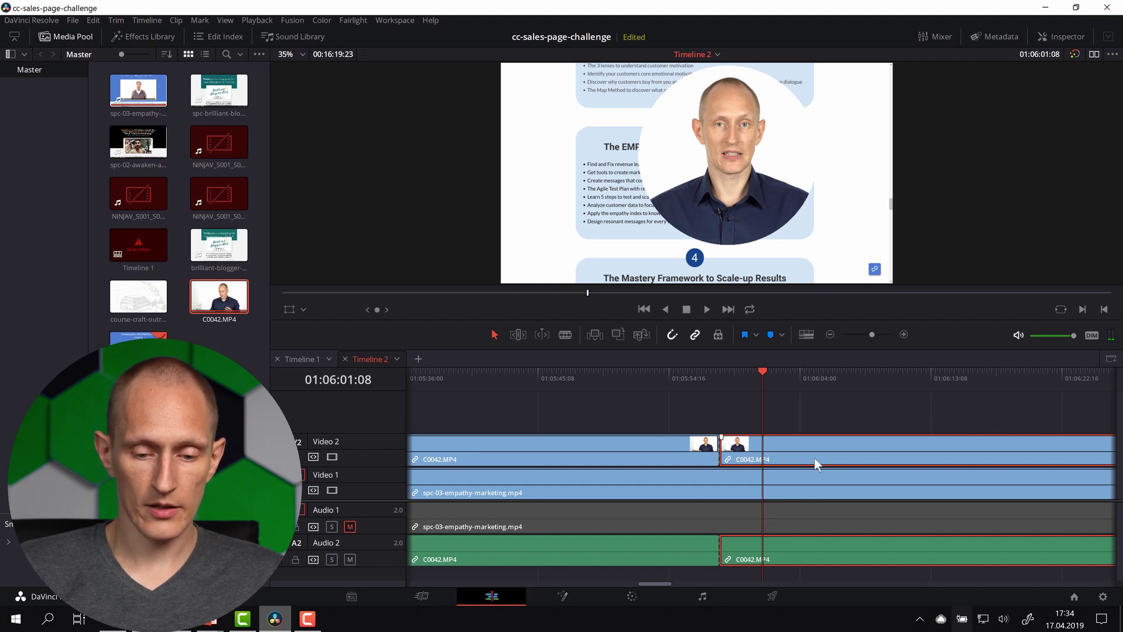
Set starting Zoom (1.000) and Position keyframes in the Inspector and show the clip's Zoom curve.
{"action": "left_click", "coordinate": [1065, 37]}
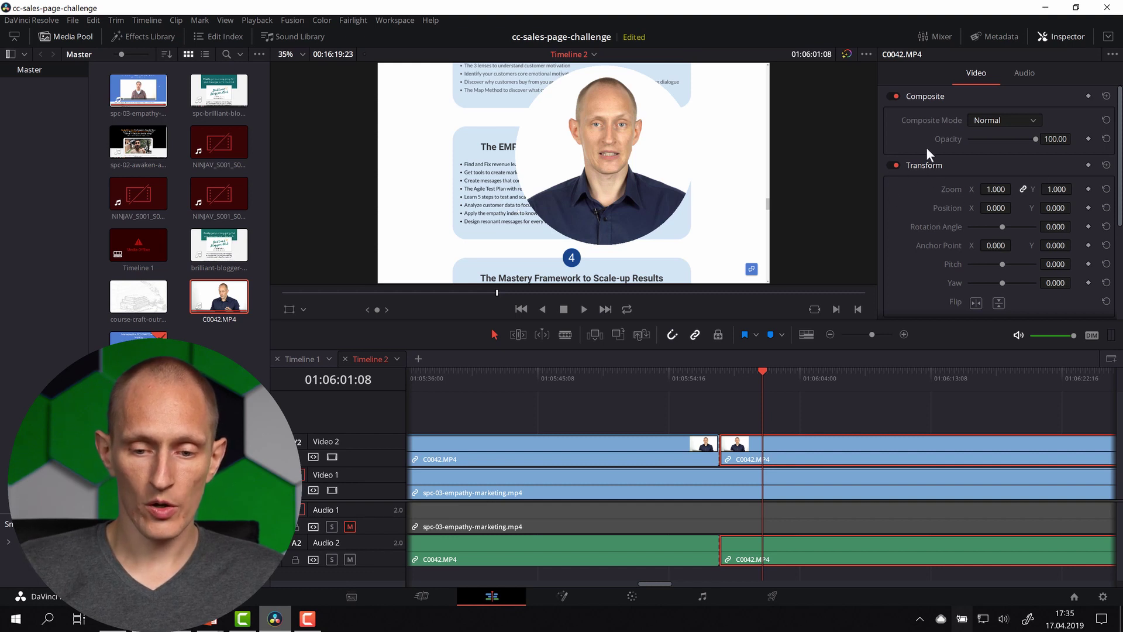
{"action": "left_click", "coordinate": [1088, 189]}
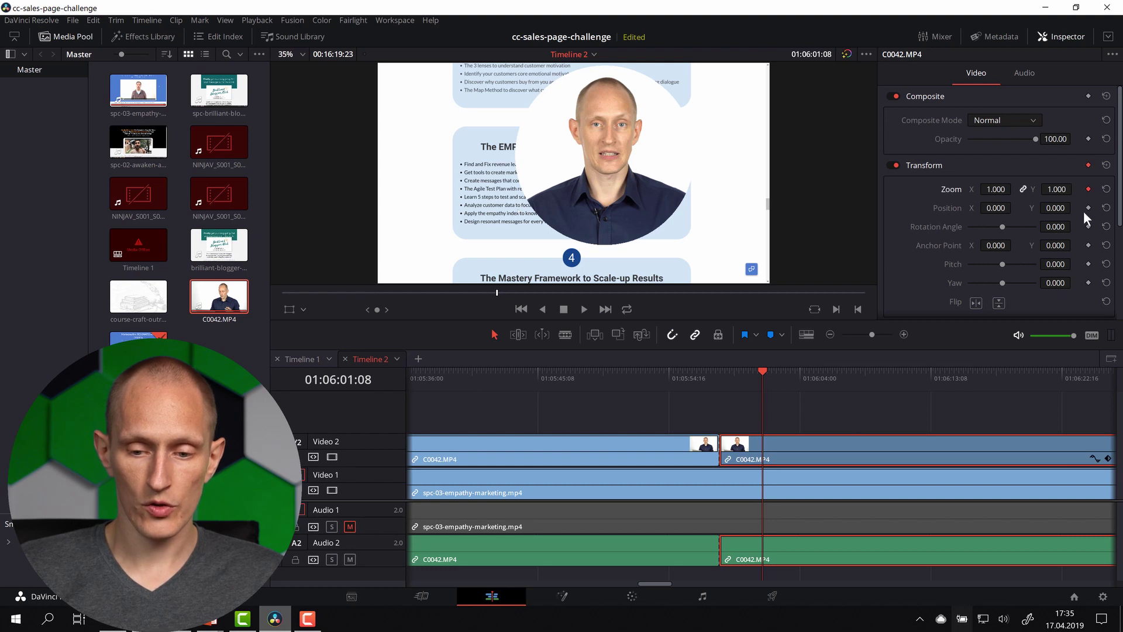
{"action": "left_click", "coordinate": [1089, 208]}
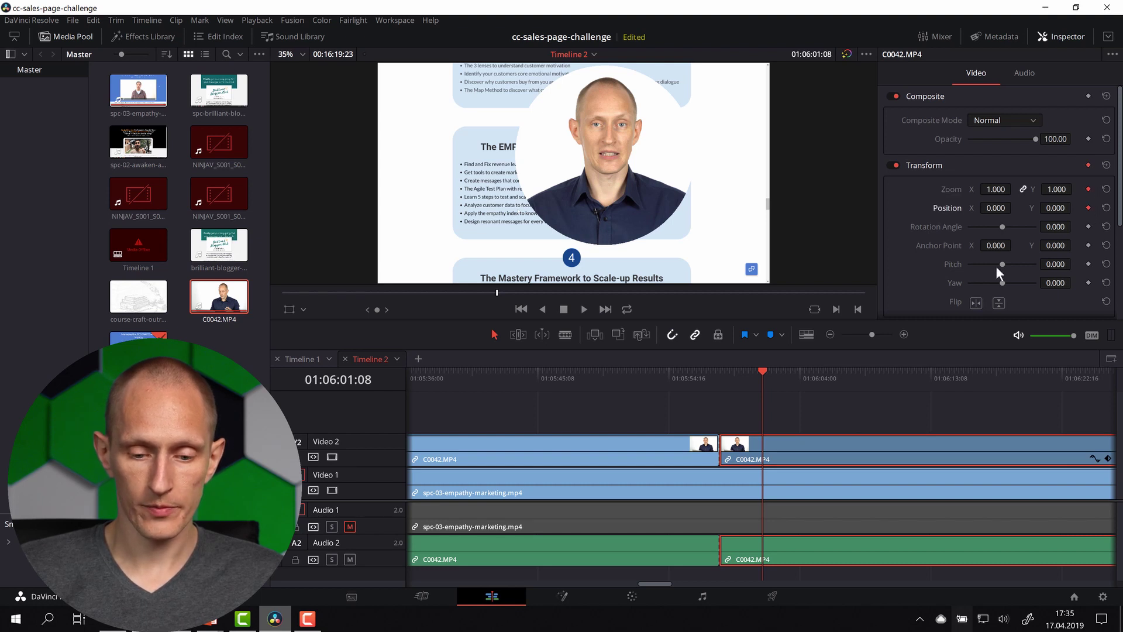
{"action": "left_click", "coordinate": [1093, 457]}
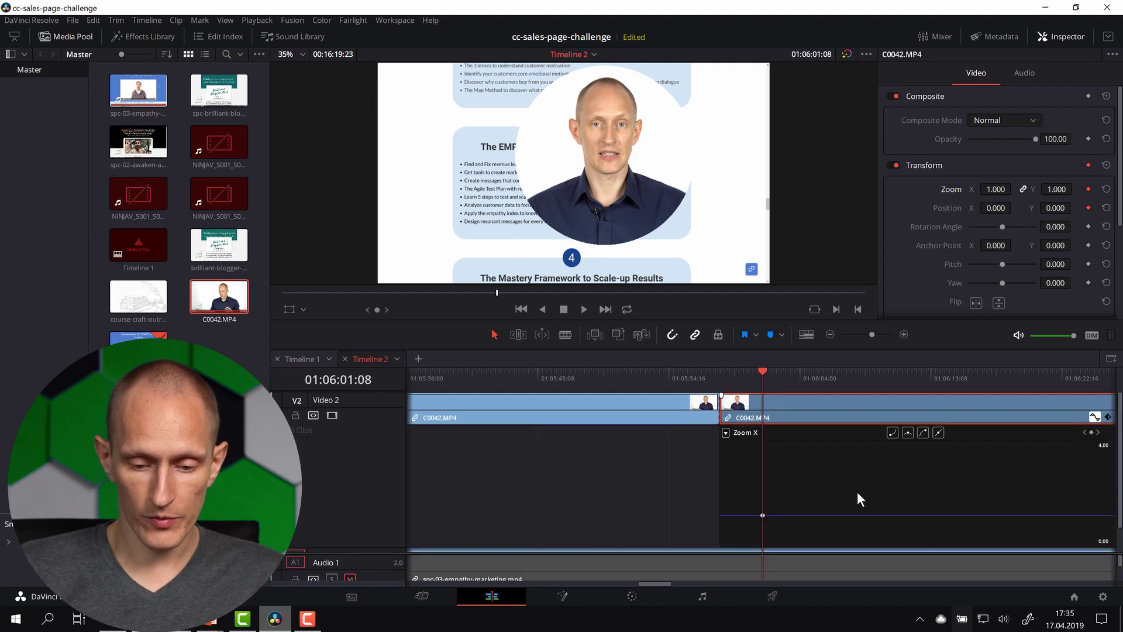
{"action": "scroll", "coordinate": [858, 493], "scroll_direction": "down", "scroll_amount": 2}
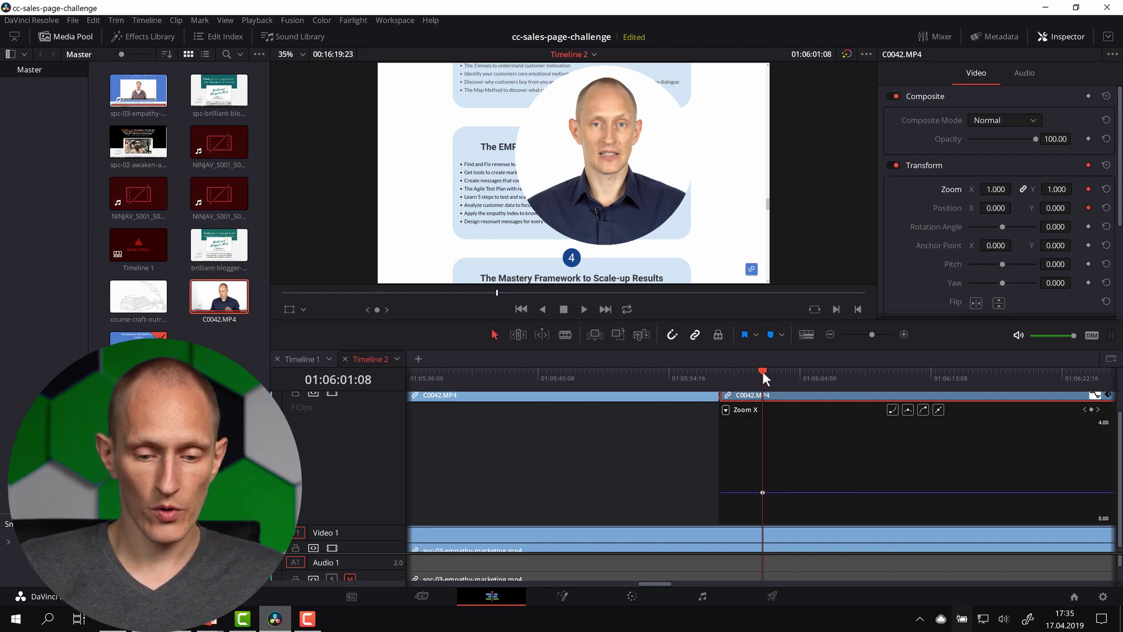
Keyframe the presenter to Zoom 0.645 at Position 246.366/-148.966 using the viewer Transform overlay.
{"action": "left_click", "coordinate": [289, 308]}
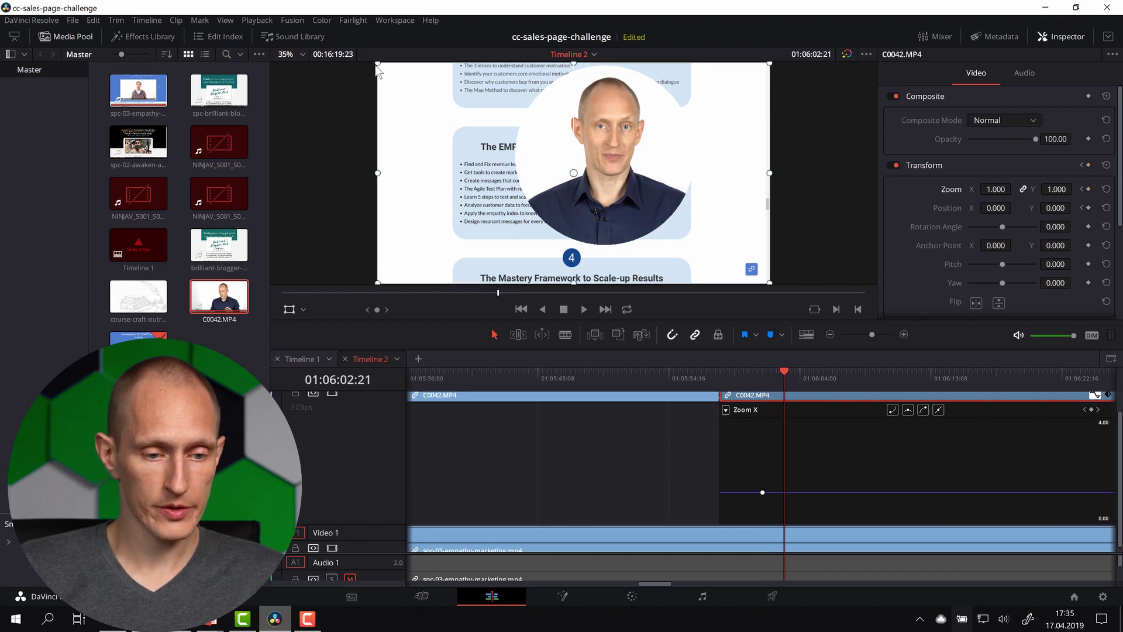
{"action": "left_click_drag", "start_coordinate": [378, 69], "coordinate": [447, 102]}
{"action": "left_click_drag", "start_coordinate": [608, 153], "coordinate": [632, 163]}
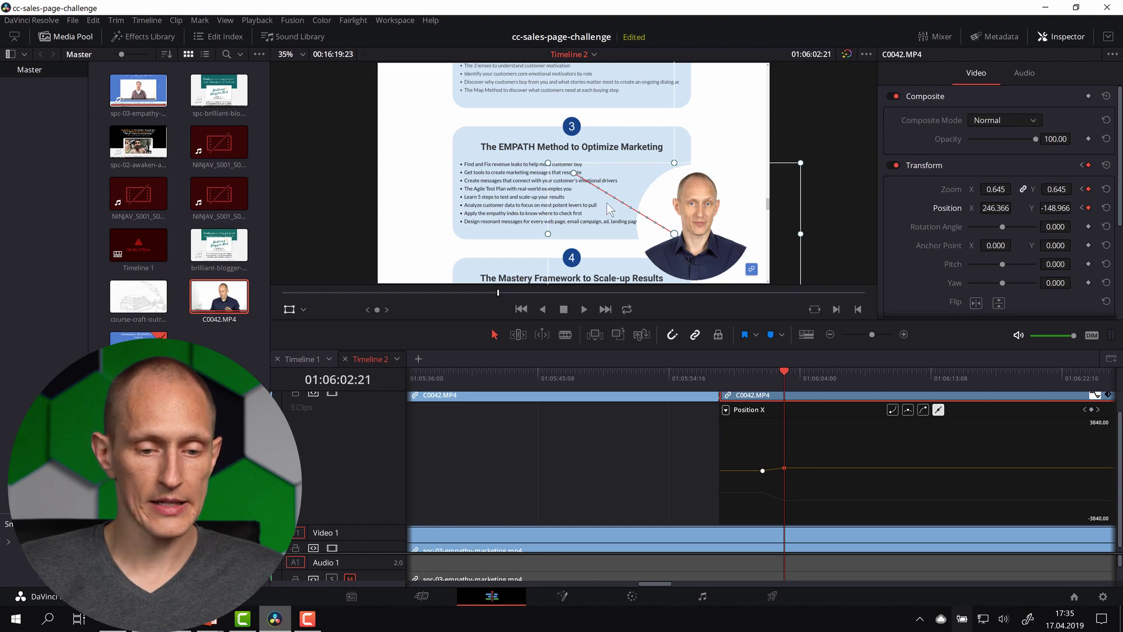
{"action": "left_click", "coordinate": [720, 377]}
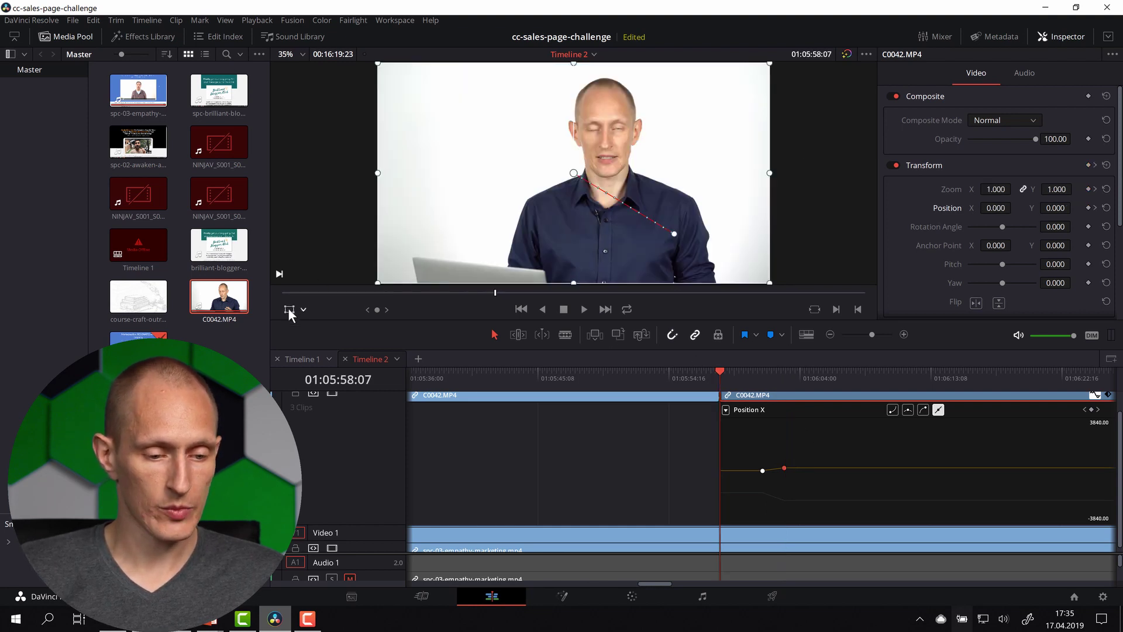